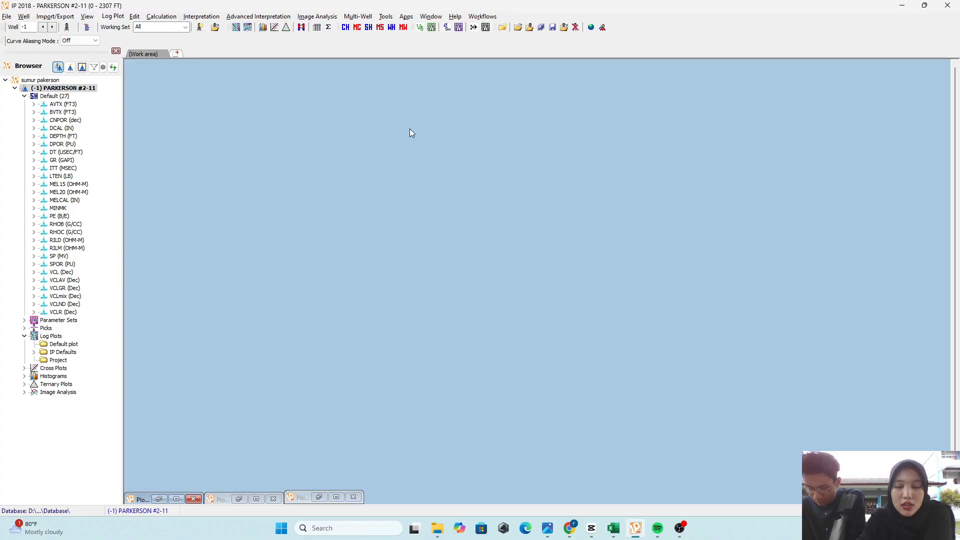
Run Cutoff and Summation with cumulative curve output also enabled for Clay Volume, copying the zones from the Porosity and Sw module
click(203, 16)
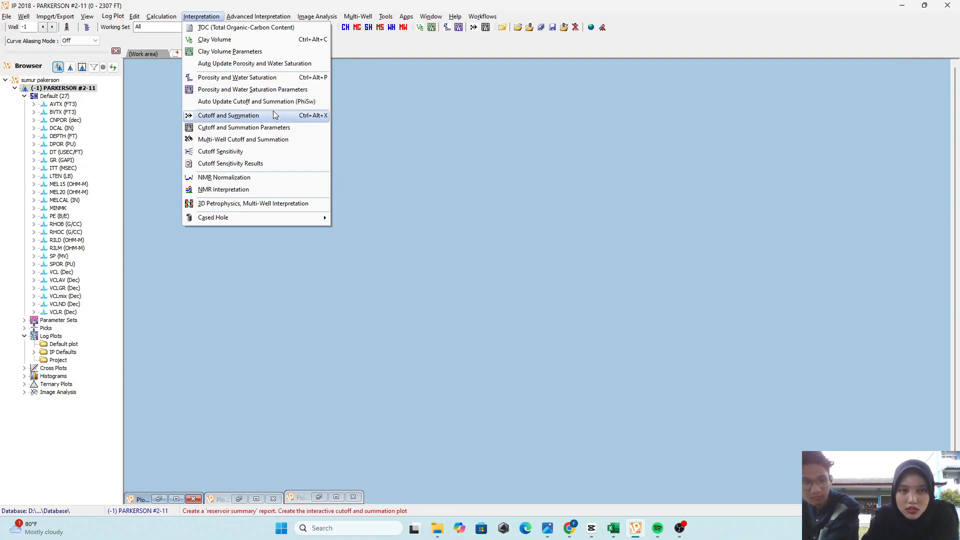
click(275, 117)
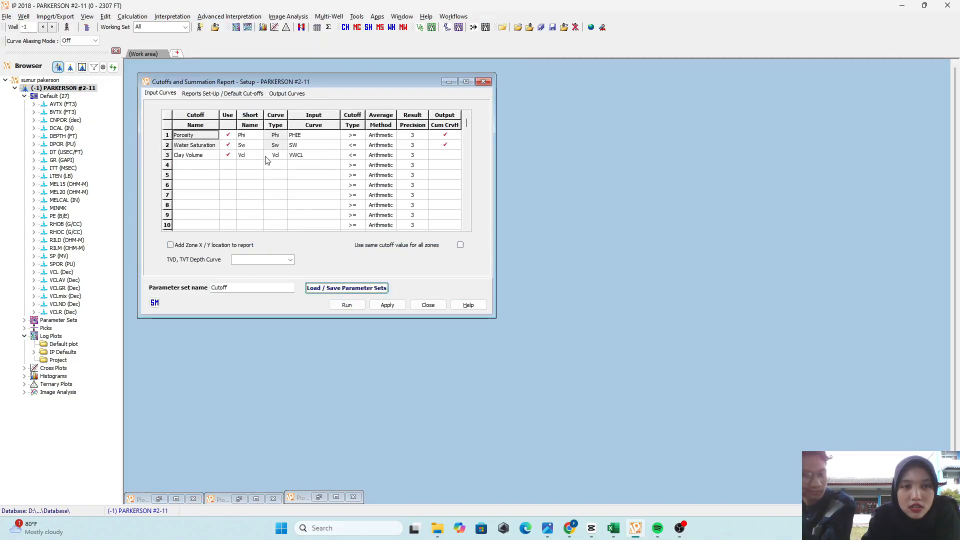
click(451, 157)
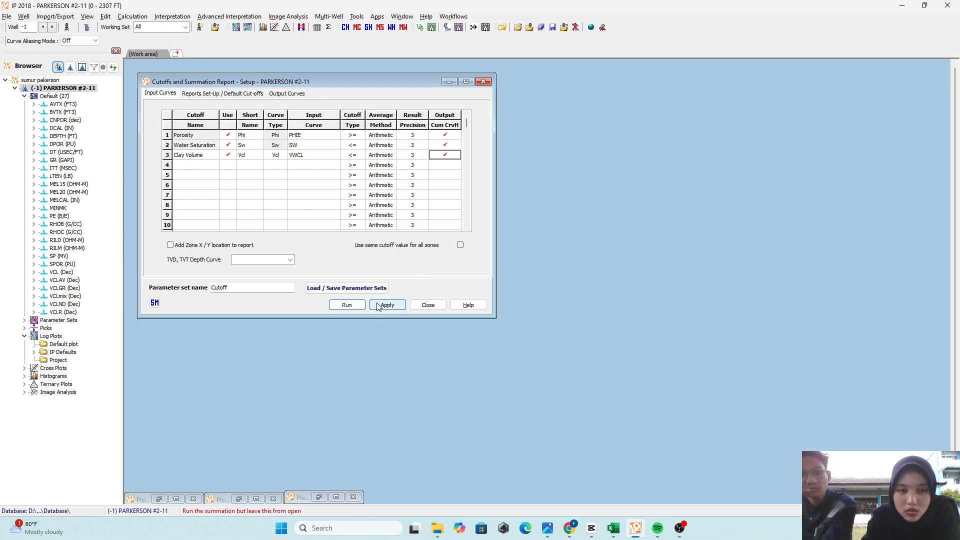
click(353, 306)
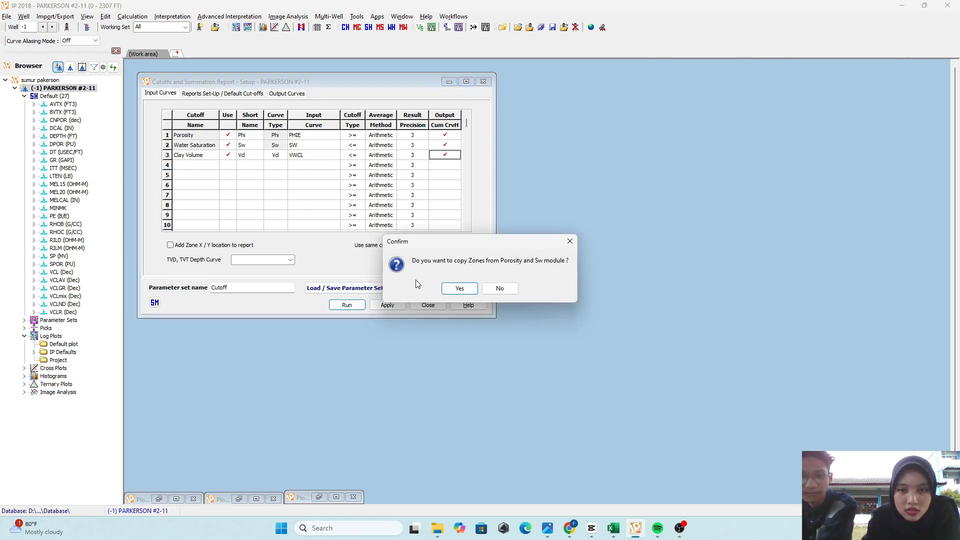
click(447, 289)
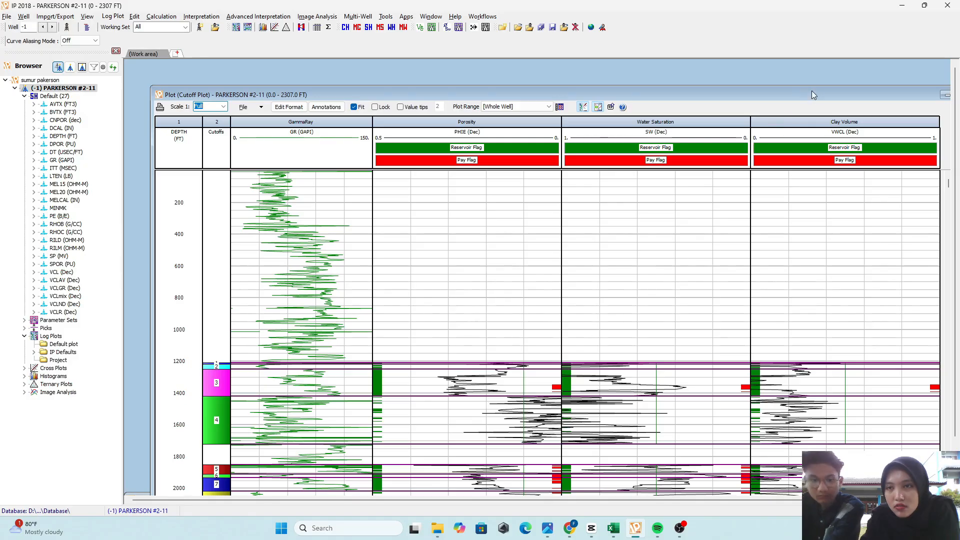
Maximize the Cutoff Plot and set its vertical scale to 1:1000
drag(809, 90, 753, 64)
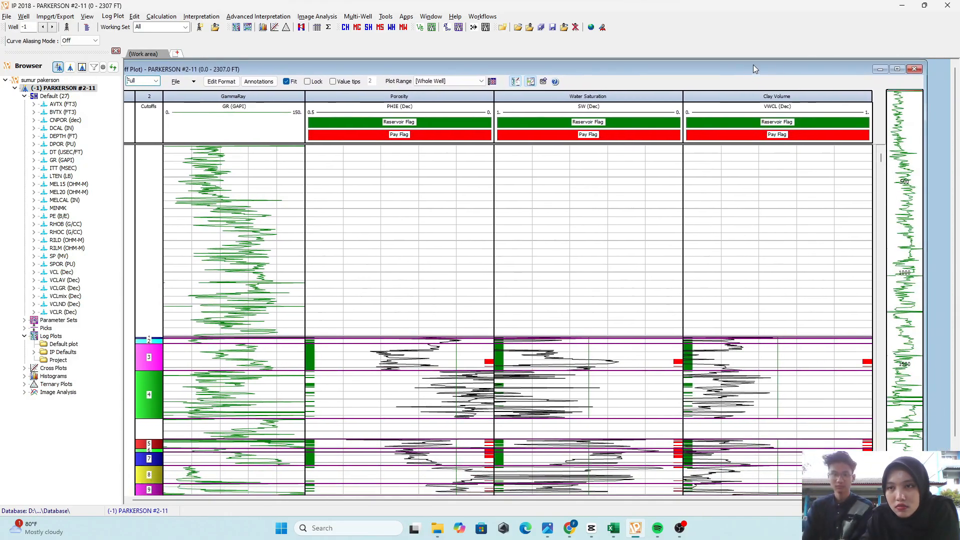
double_click(901, 71)
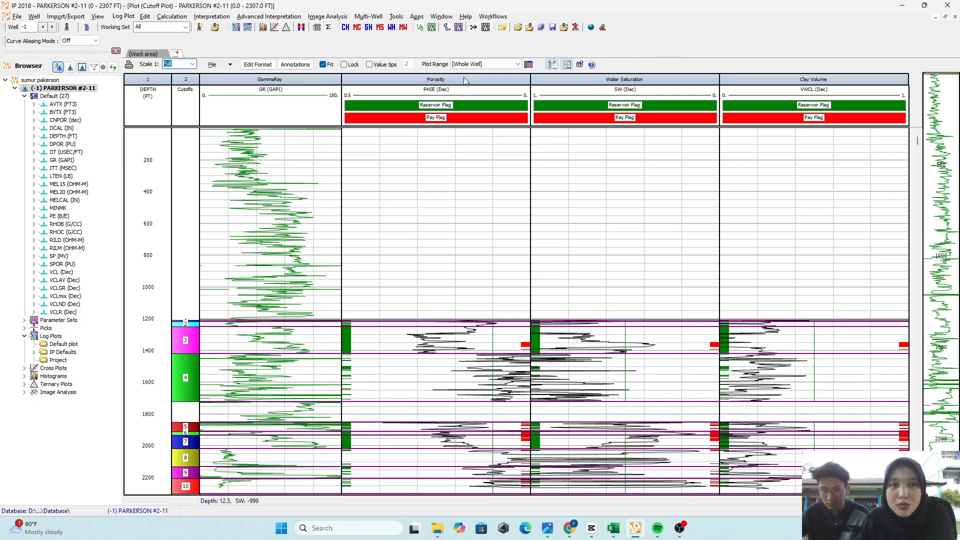
click(192, 64)
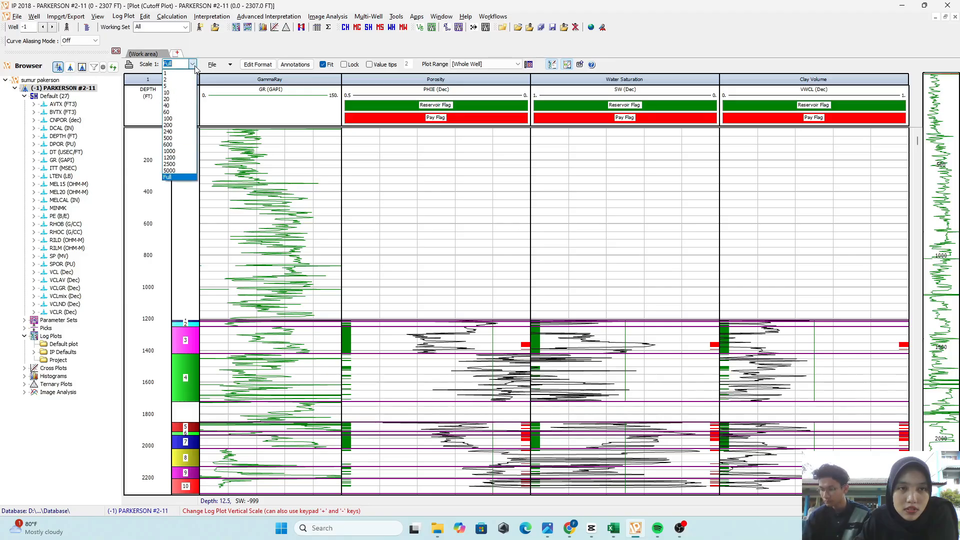
click(175, 152)
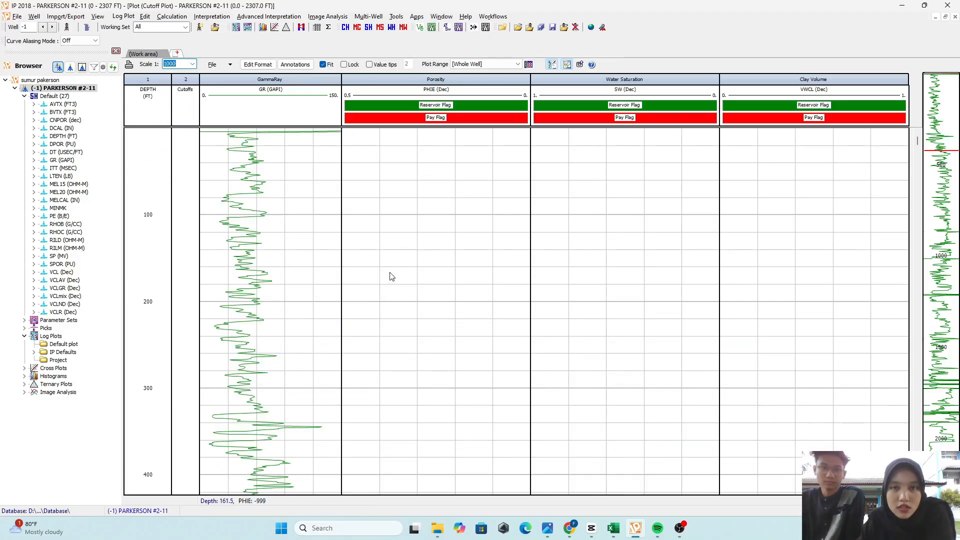
Examine the reservoir and pay flags against the porosity, water saturation and clay volume curves across the cutoff zones
scroll(500, 240, down, 5)
scroll(519, 229, down, 15)
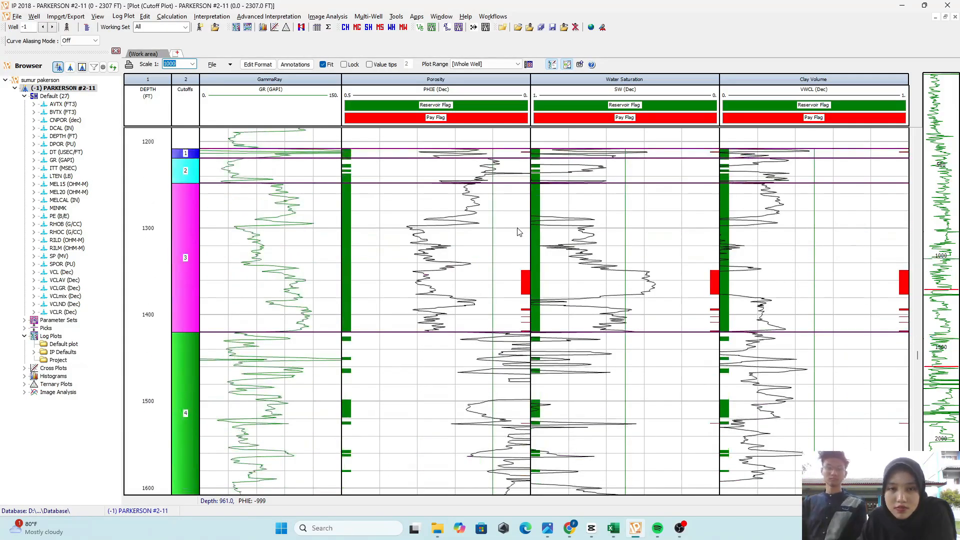
scroll(490, 225, down, 2)
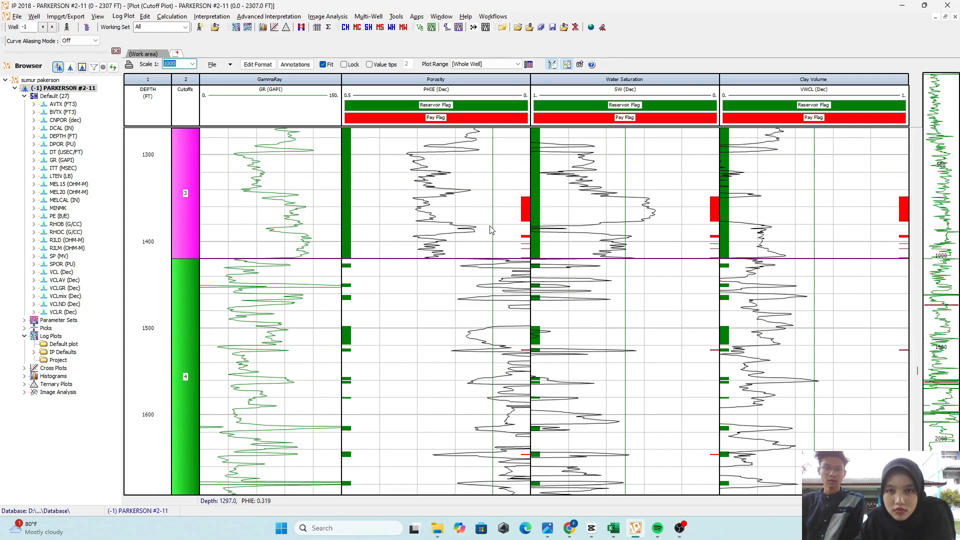
scroll(490, 229, up, 4)
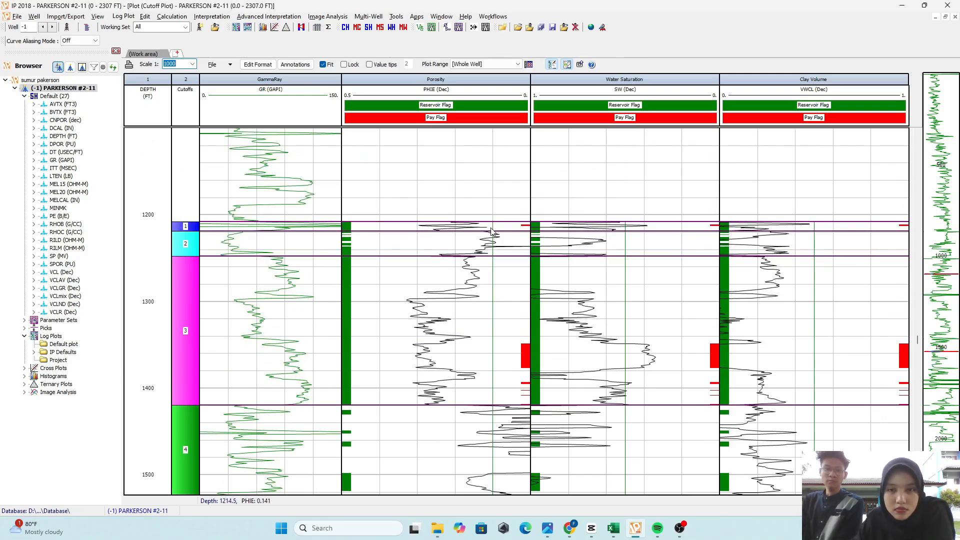
scroll(489, 245, down, 6)
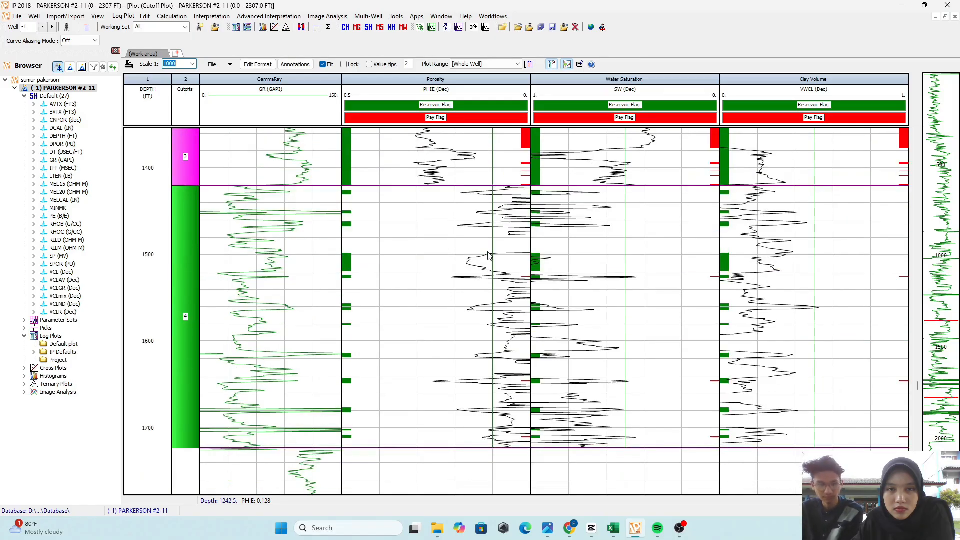
scroll(489, 256, down, 3)
scroll(490, 255, up, 3)
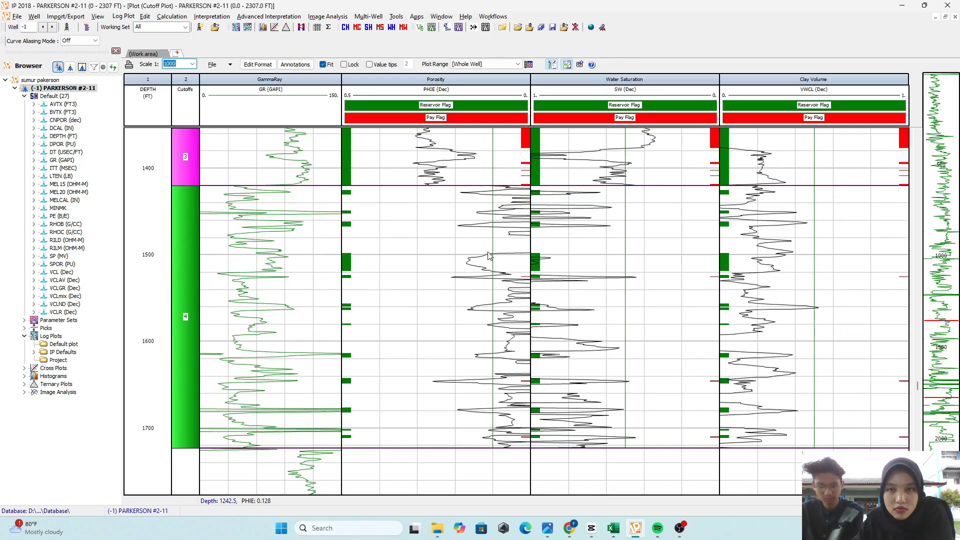
scroll(489, 255, up, 3)
scroll(490, 256, up, 3)
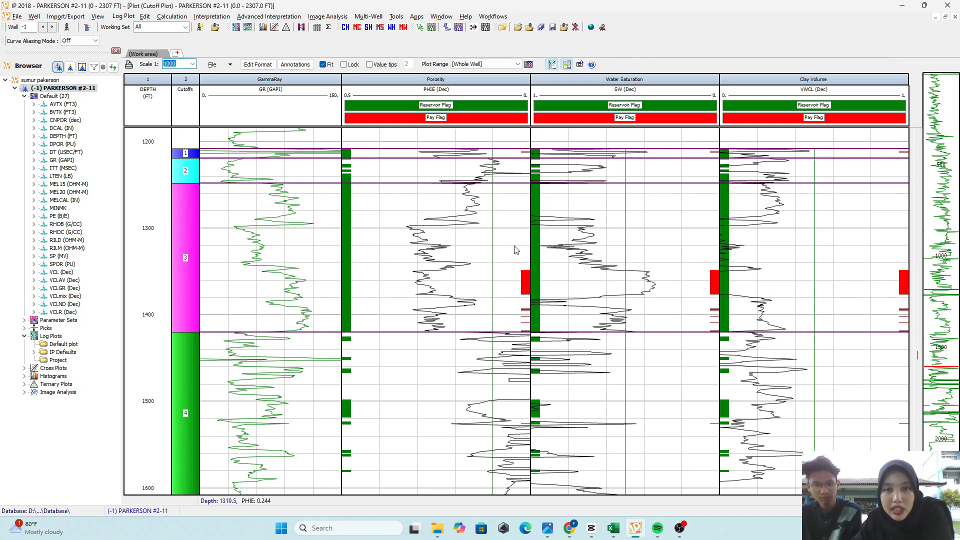
scroll(539, 286, down, 4)
scroll(537, 283, down, 3)
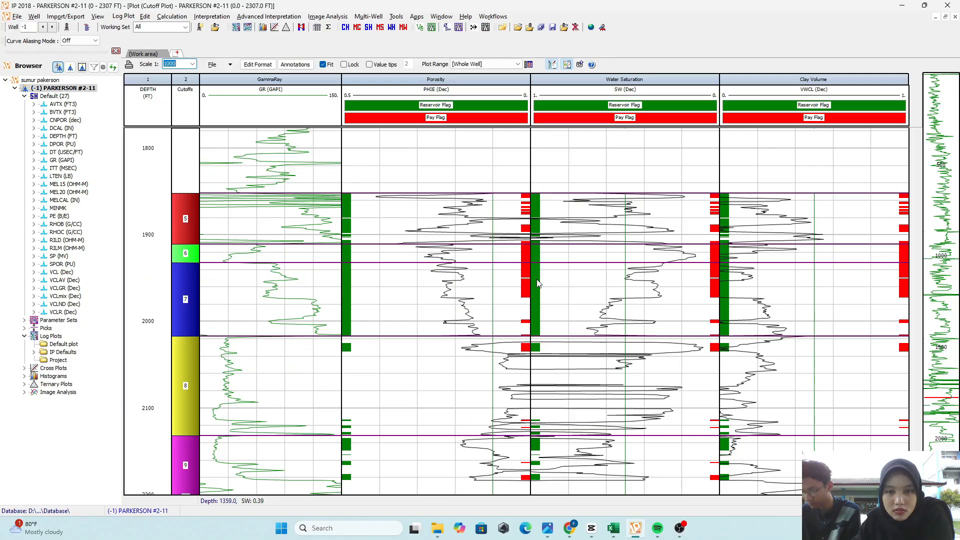
scroll(537, 284, down, 2)
scroll(538, 284, up, 3)
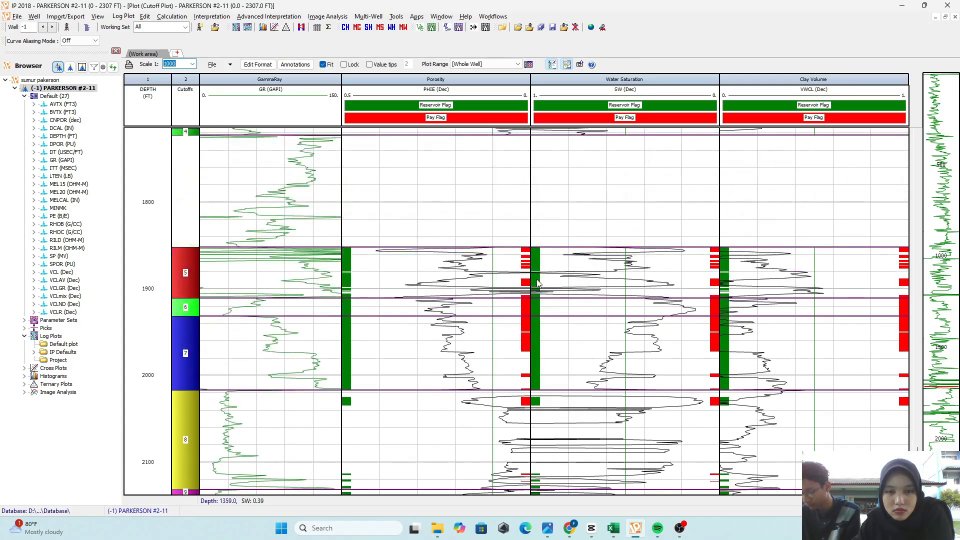
scroll(538, 283, up, 15)
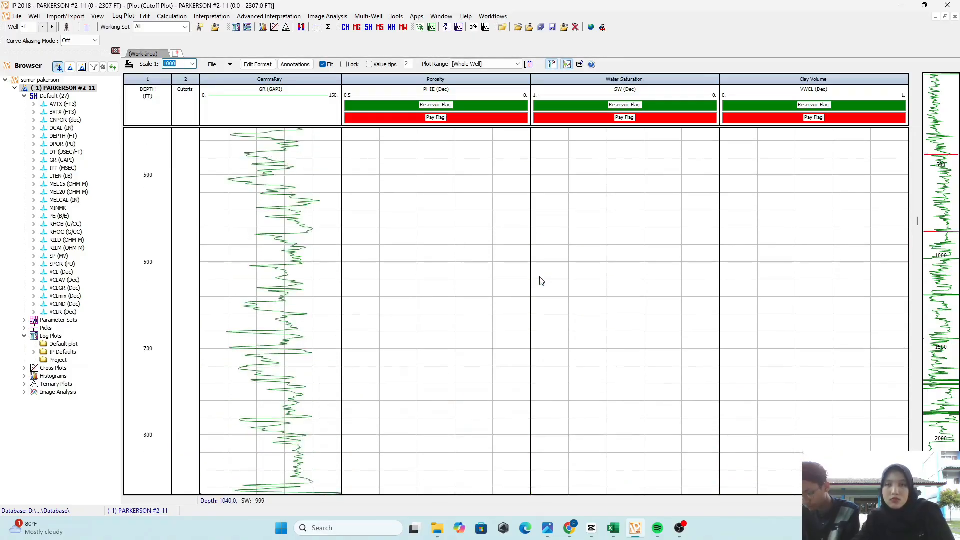
scroll(539, 279, up, 5)
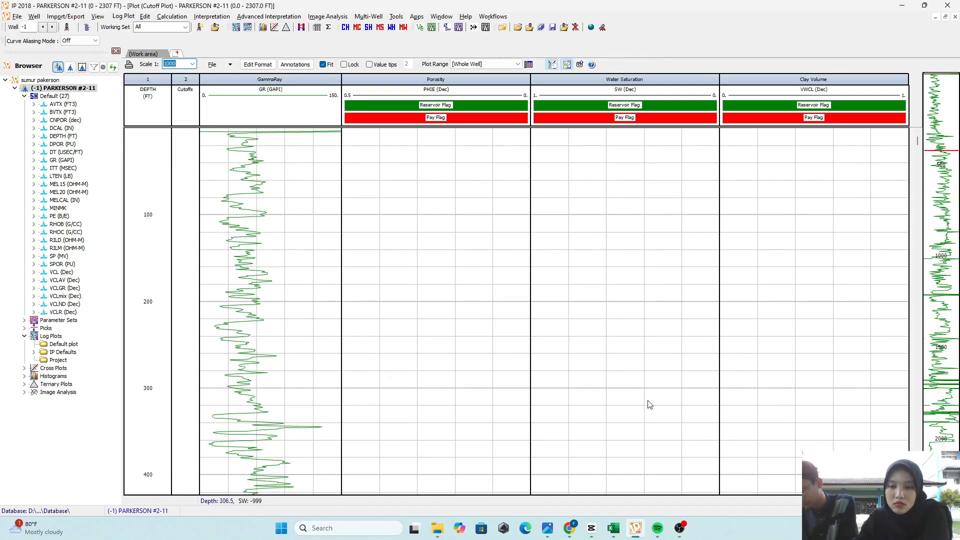
scroll(636, 345, down, 1)
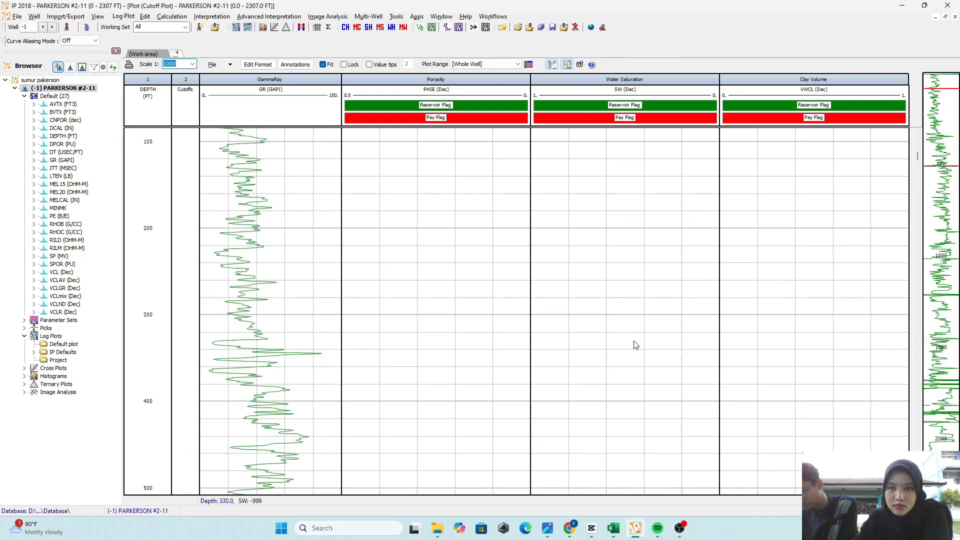
scroll(636, 345, up, 2)
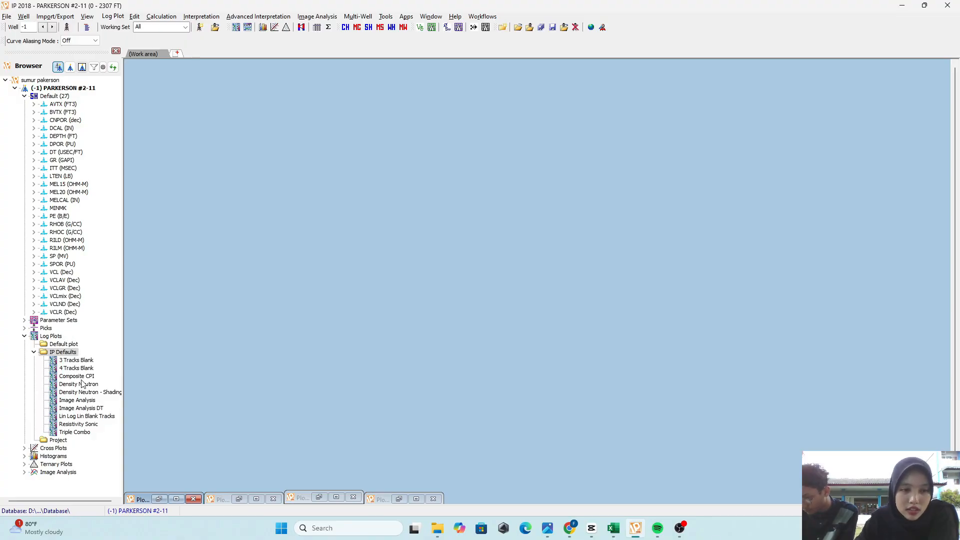
Open the Composite CPI log plot from the IP Defaults and maximize it
click(80, 377)
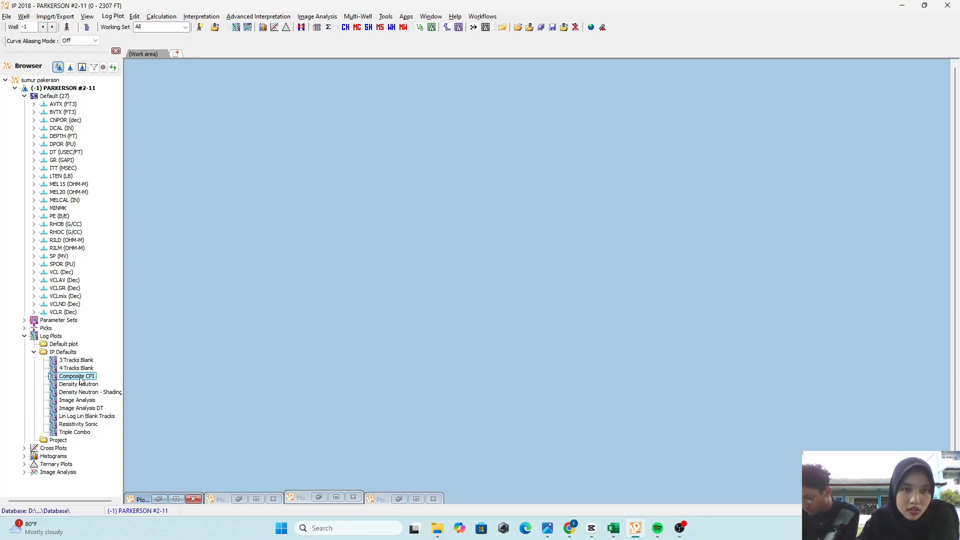
double_click(81, 379)
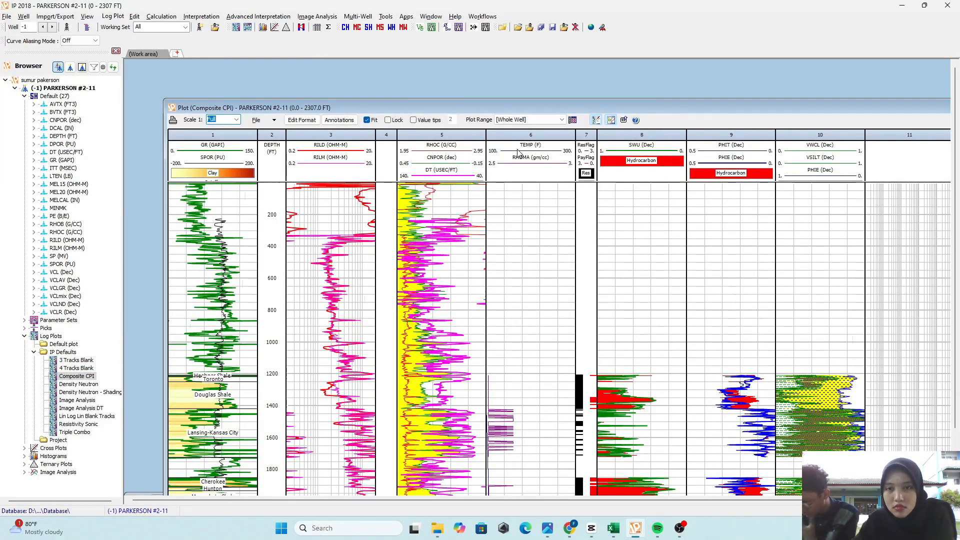
drag(647, 107, 599, 88)
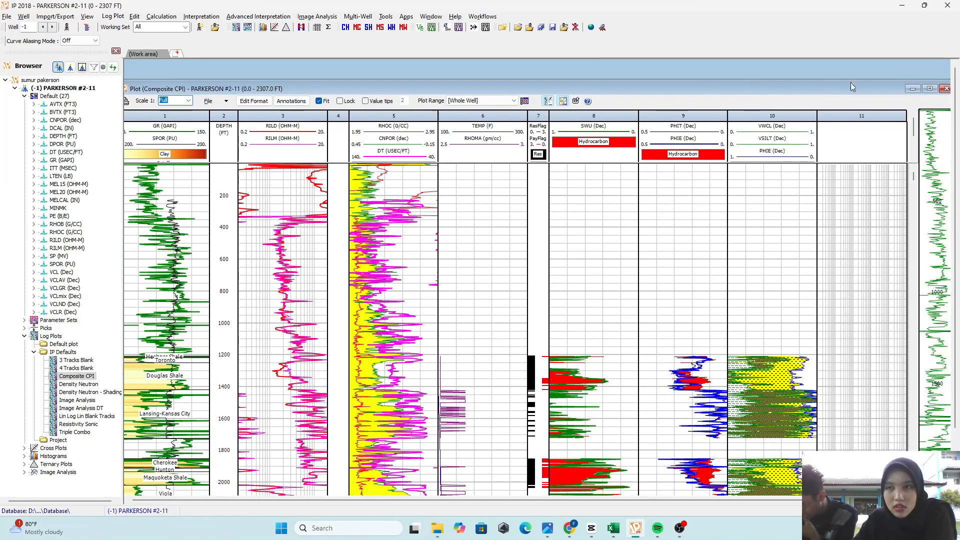
click(930, 88)
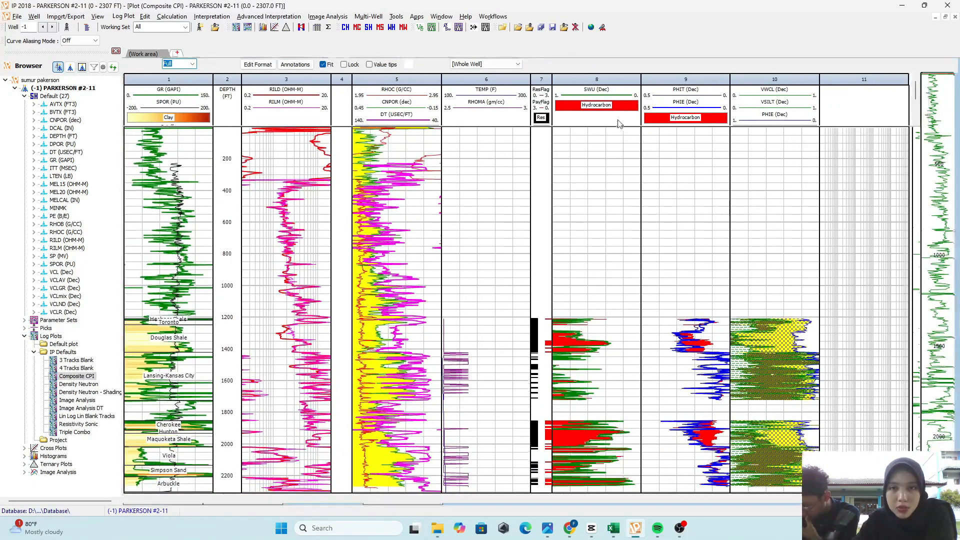
Enlarge the Composite CPI track header to show all shading legends, and set the vertical scale to 1:1000
drag(543, 126, 545, 185)
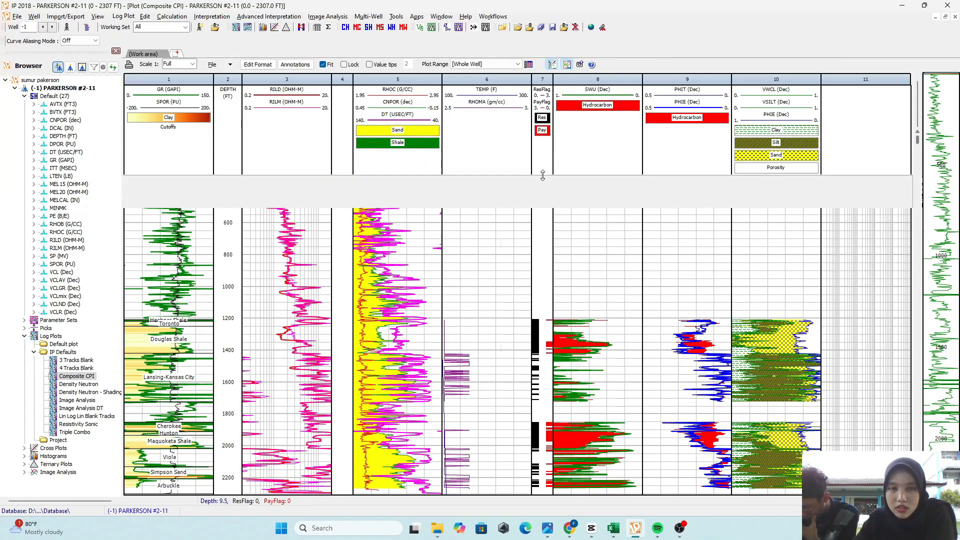
drag(543, 175, 542, 175)
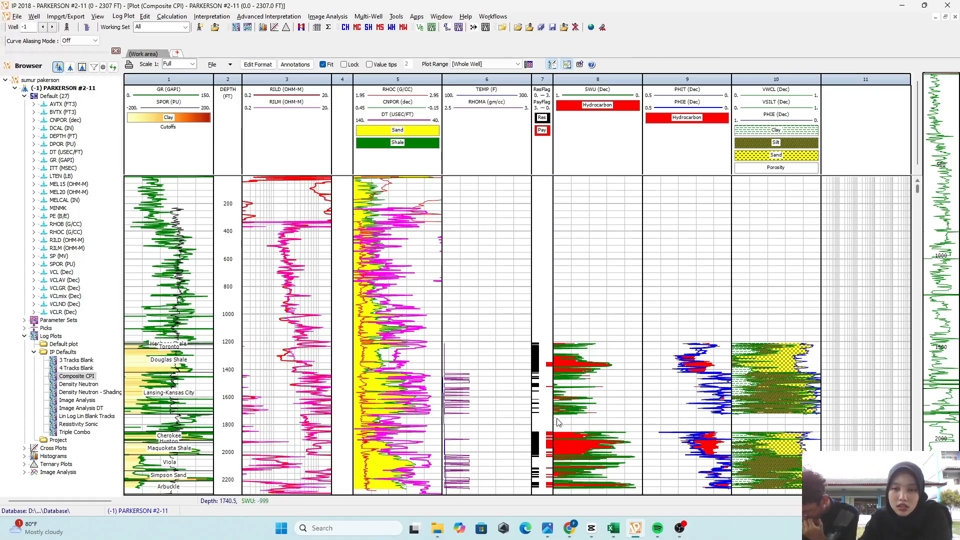
click(191, 64)
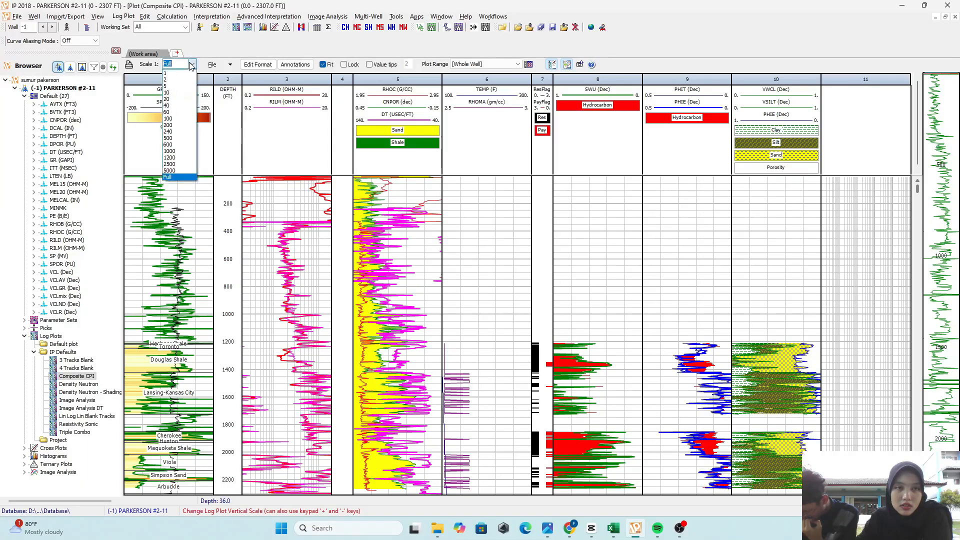
click(172, 151)
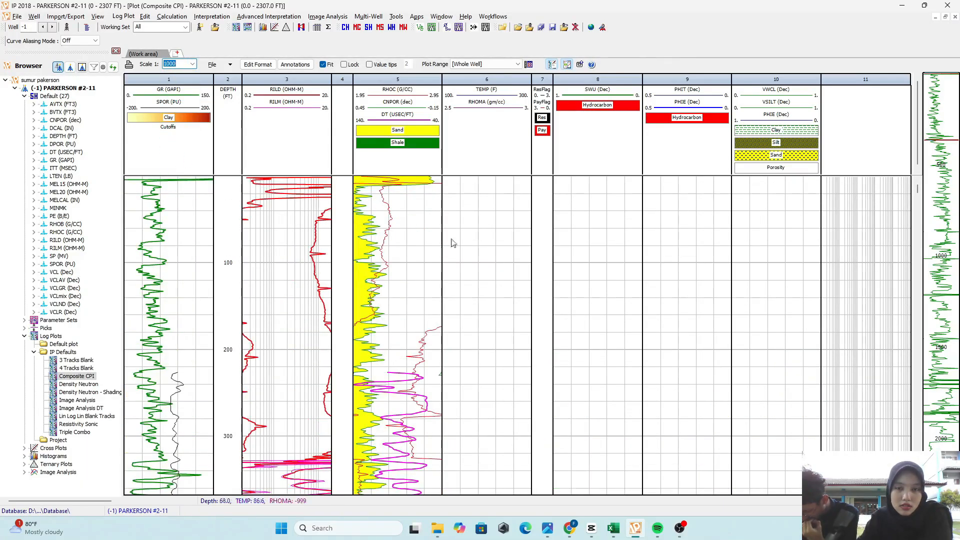
Examine the pay flags, hydrocarbon shading and lithology along the Composite CPI plot, from the Heebner Shale to the Simpson Sand
scroll(453, 243, down, 10)
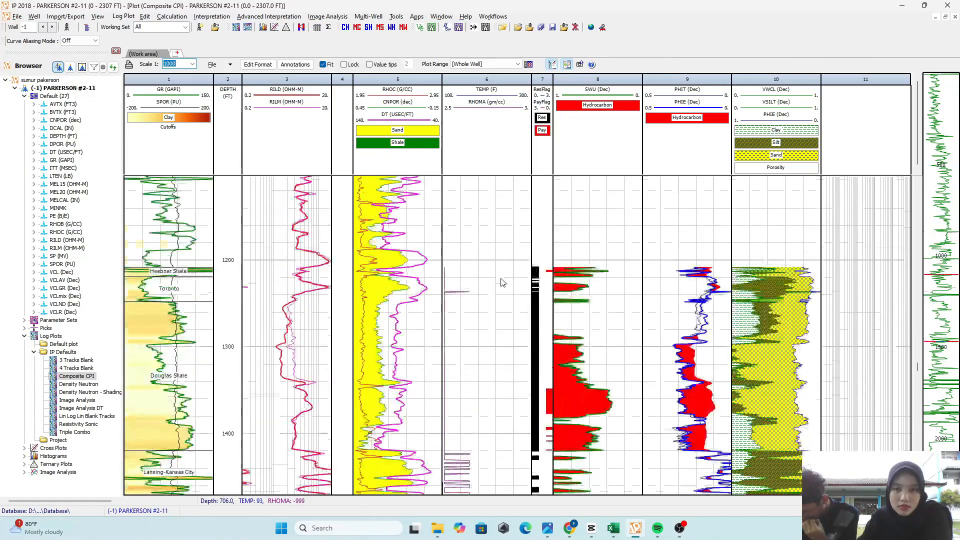
scroll(503, 283, down, 4)
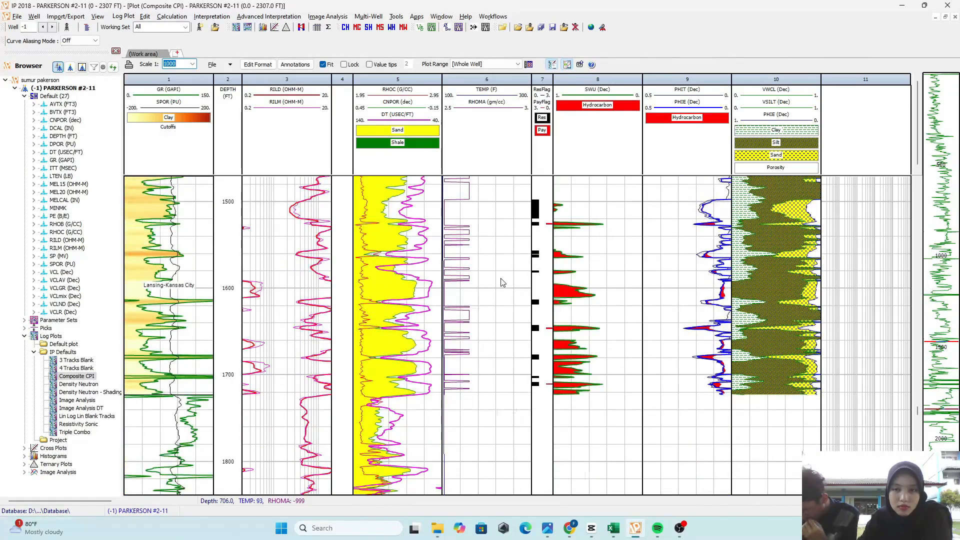
scroll(503, 283, down, 5)
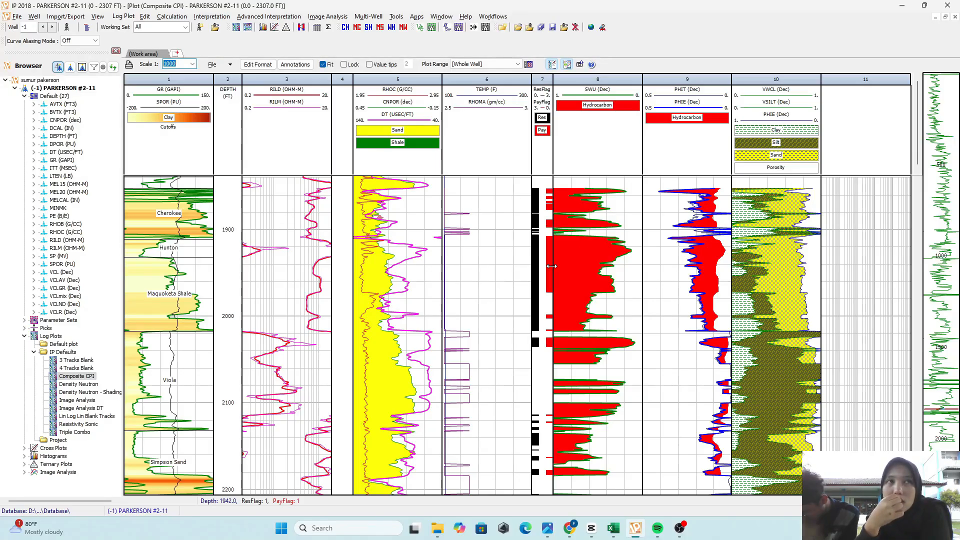
scroll(551, 266, up, 10)
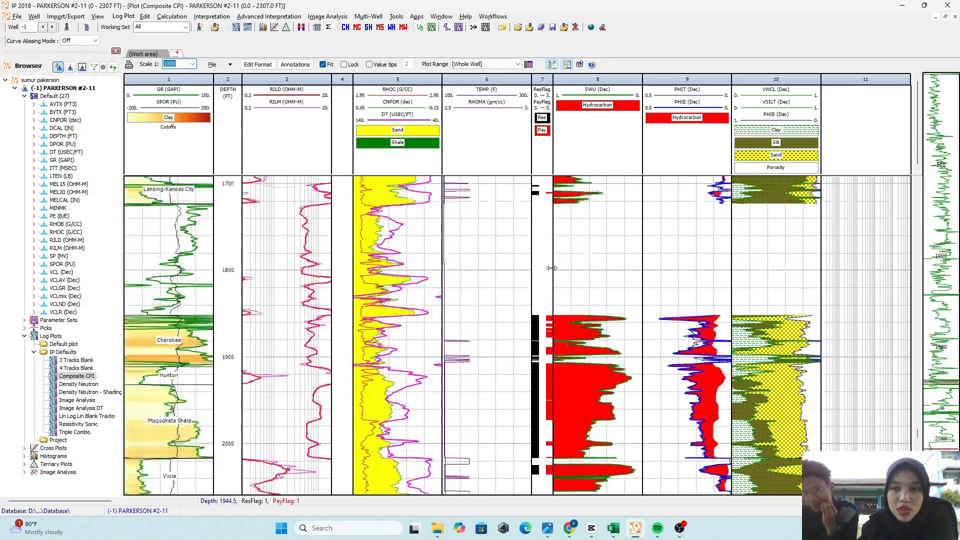
scroll(552, 268, up, 5)
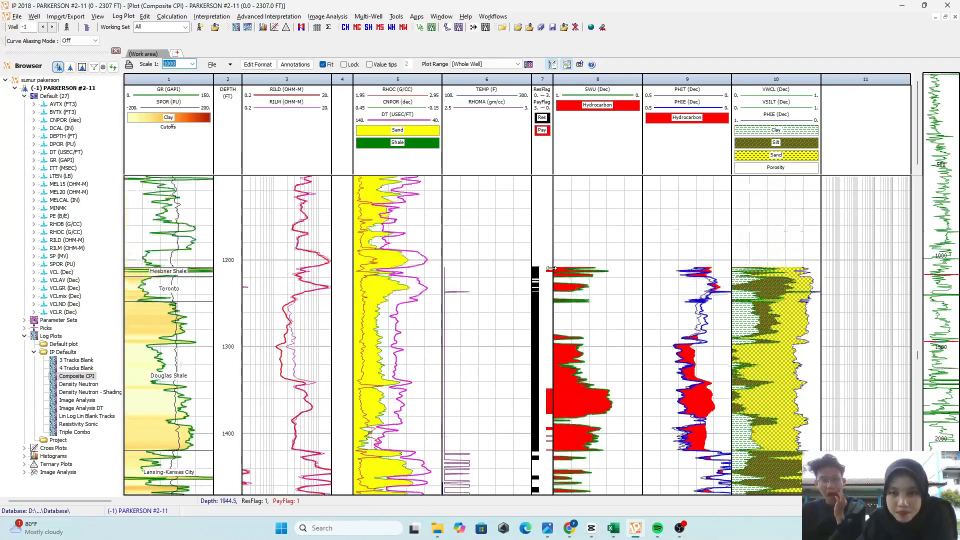
scroll(551, 268, down, 3)
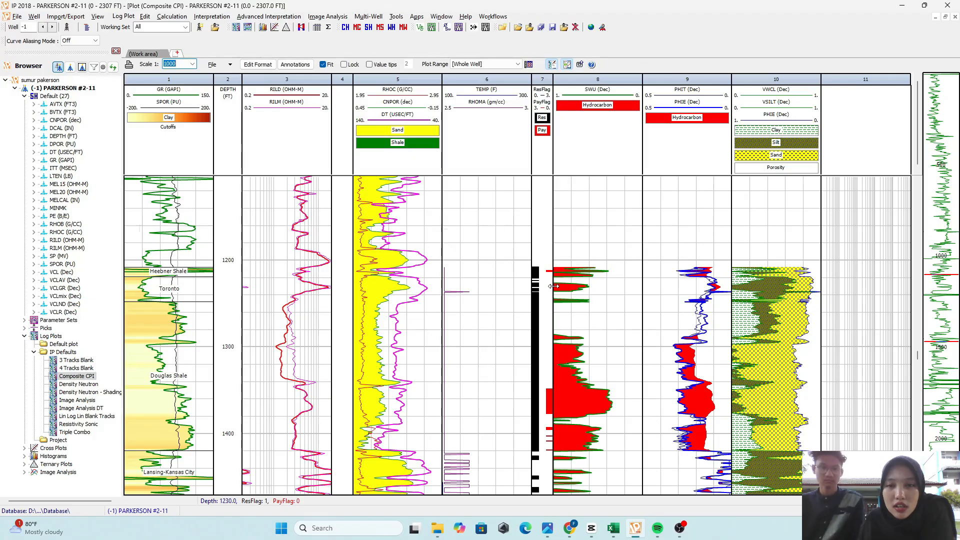
Compare the reservoir and pay flags with the hydrocarbon shading and lithology on the Composite CPI plot, from the Toronto down to the Arbuckle
scroll(552, 280, up, 2)
scroll(553, 289, down, 6)
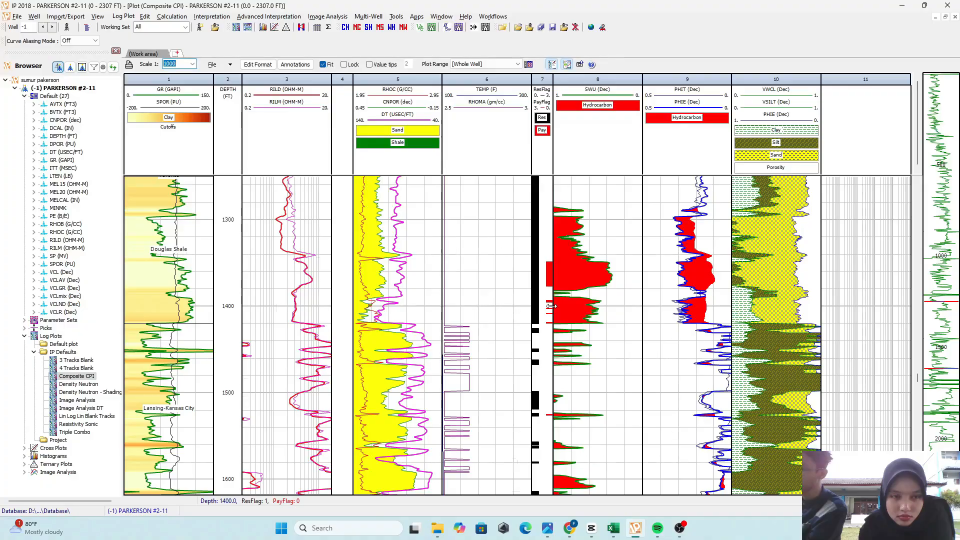
scroll(550, 308, down, 6)
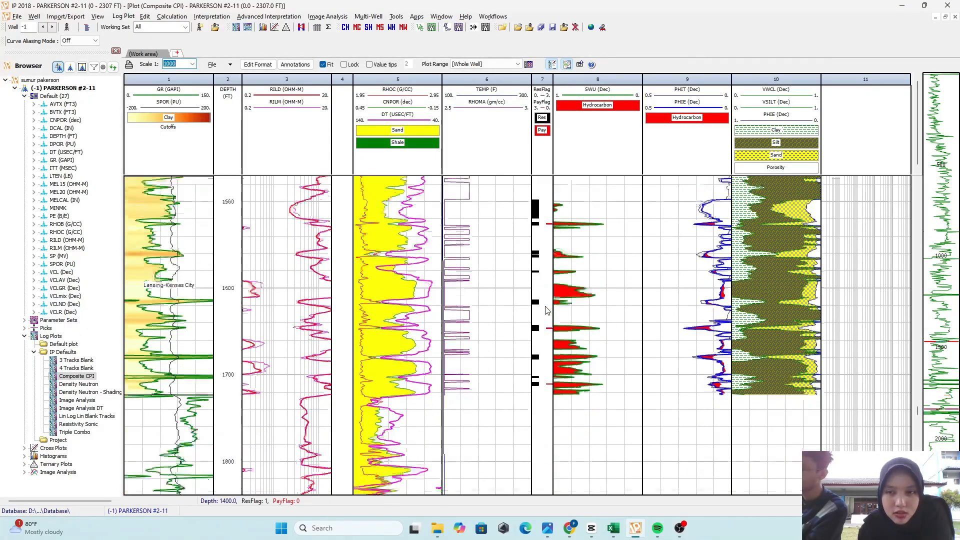
scroll(546, 310, down, 10)
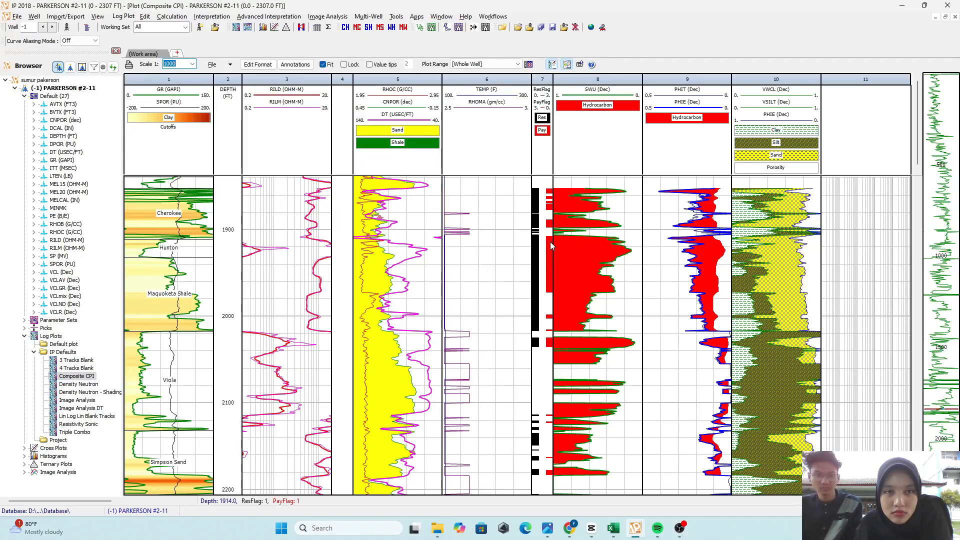
scroll(551, 245, down, 2)
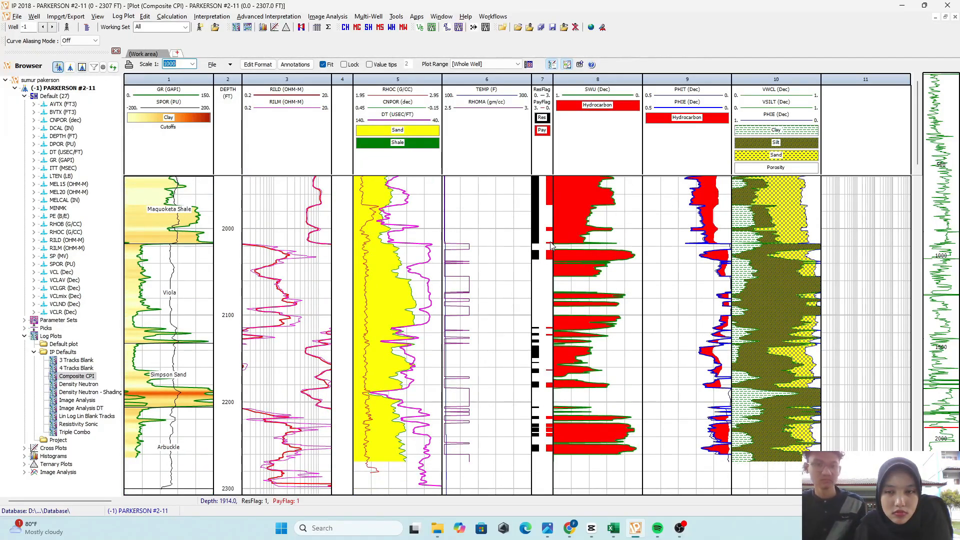
scroll(555, 258, up, 9)
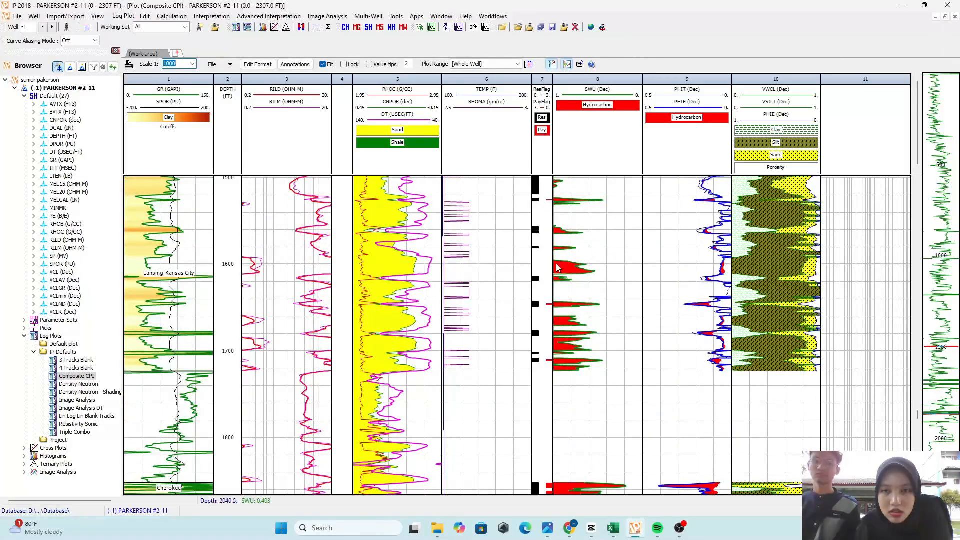
scroll(558, 269, up, 3)
scroll(559, 269, up, 7)
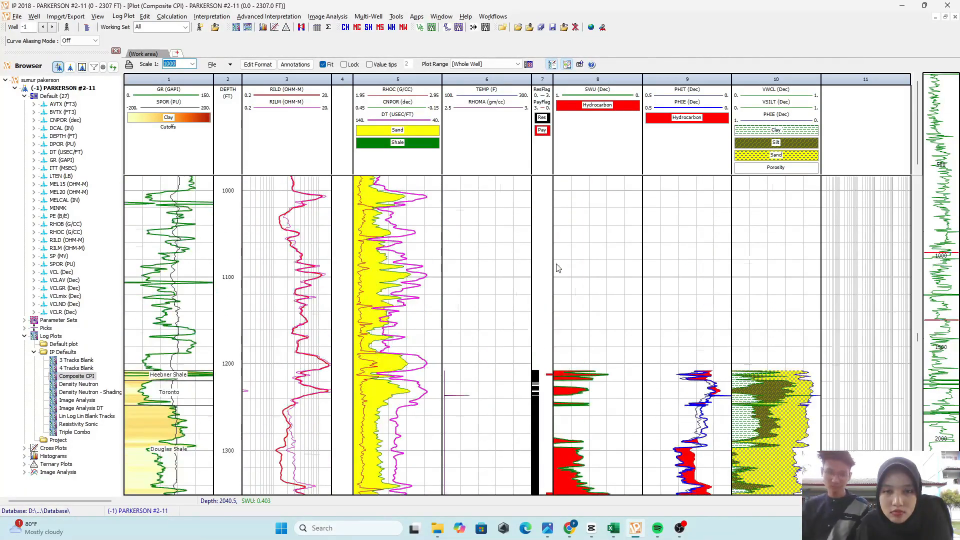
scroll(559, 268, up, 14)
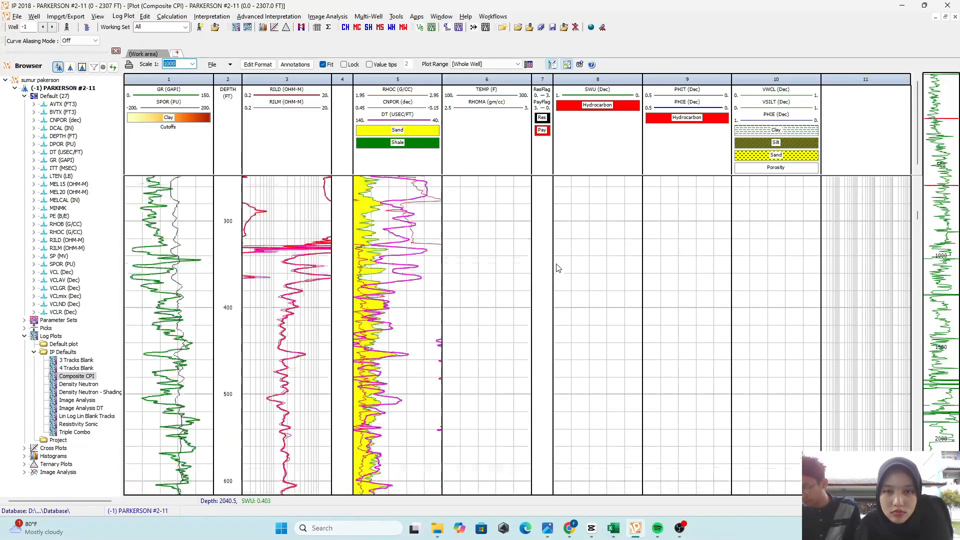
scroll(558, 269, down, 14)
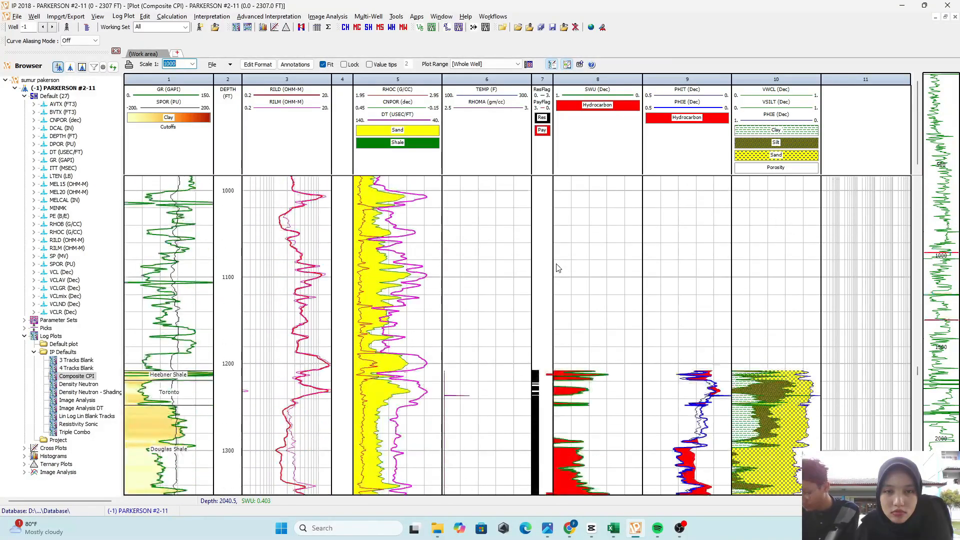
scroll(559, 269, down, 6)
scroll(558, 269, down, 6)
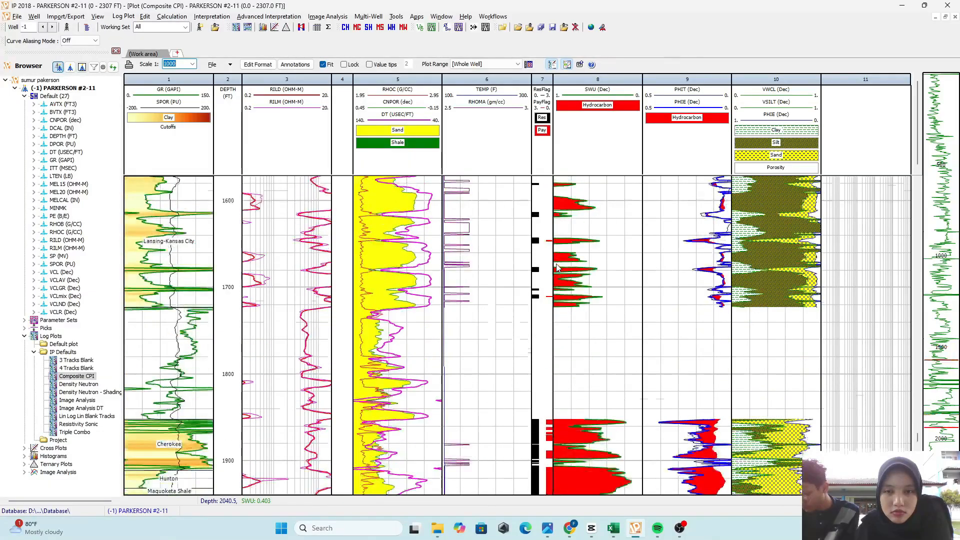
scroll(559, 269, down, 4)
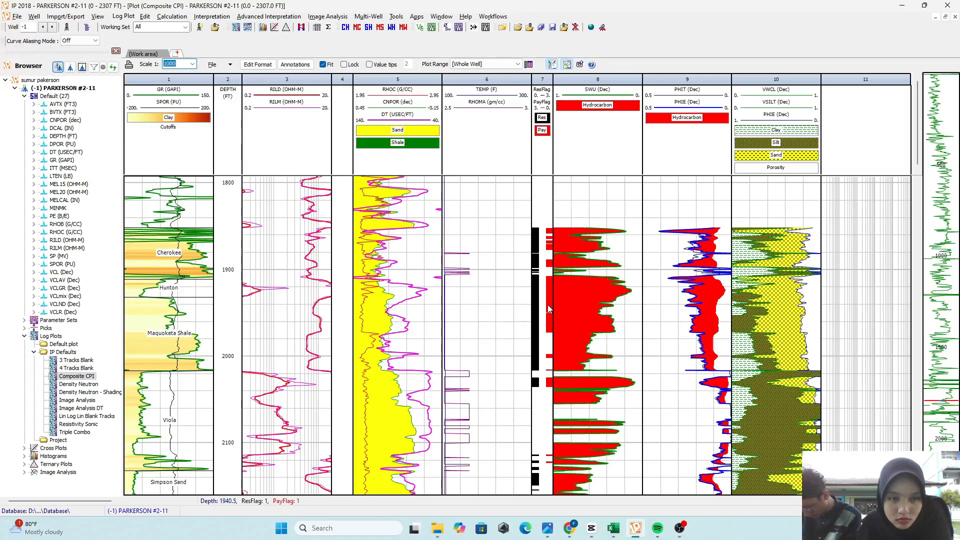
scroll(549, 309, down, 3)
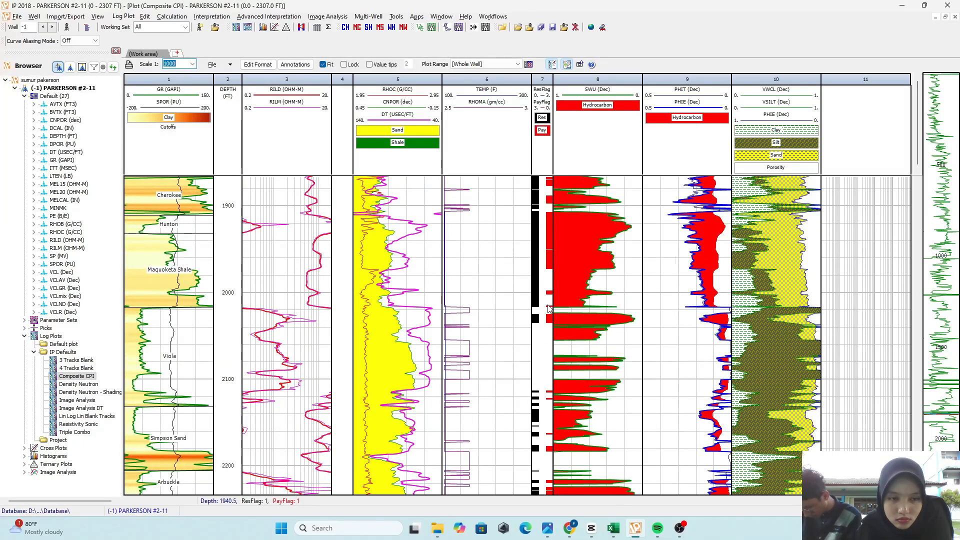
scroll(548, 308, down, 3)
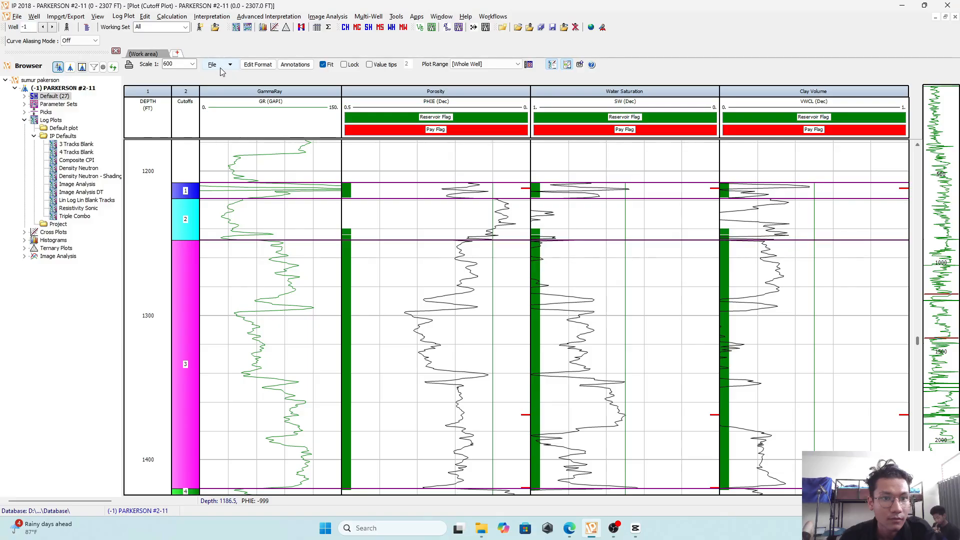
Open the Cutoff and Summation Parameters for the well and start a Normal Report output to a plain file
click(212, 16)
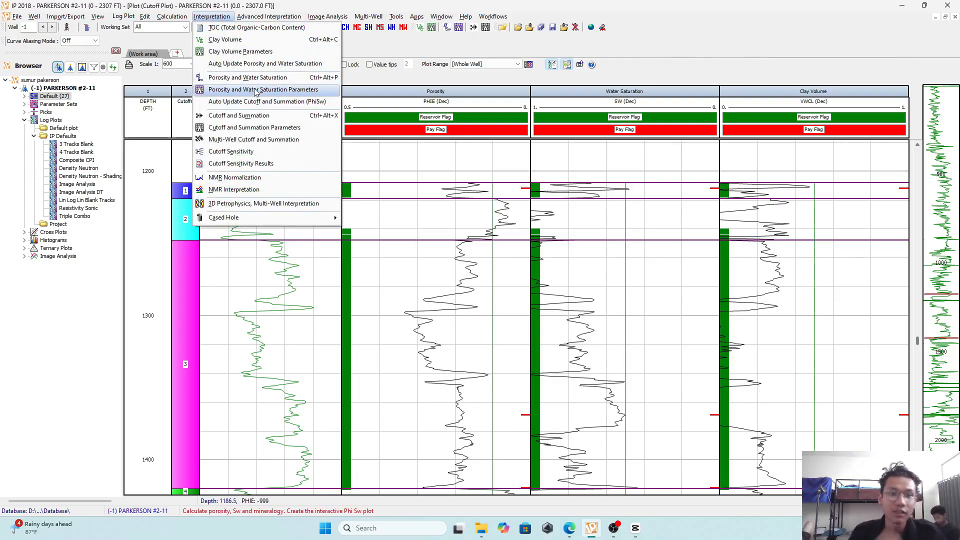
click(274, 128)
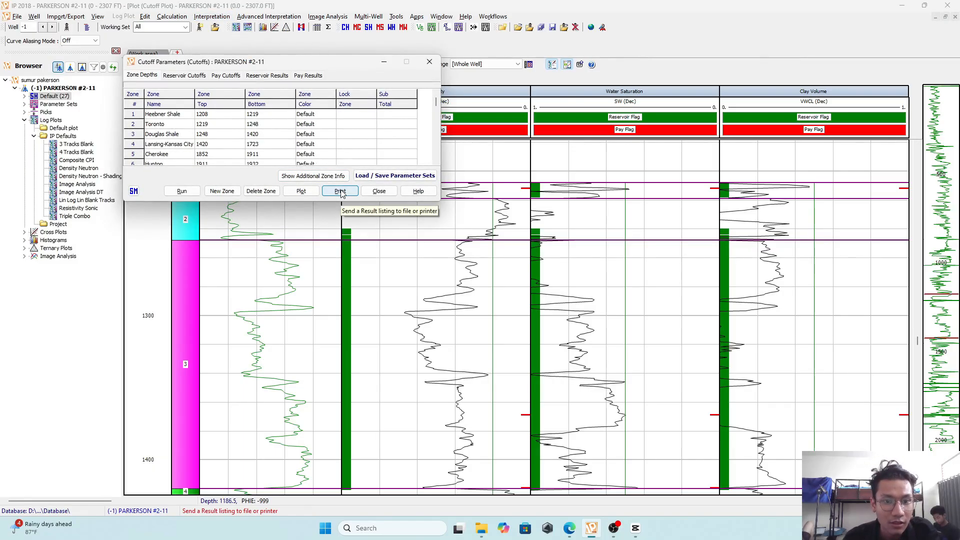
click(331, 192)
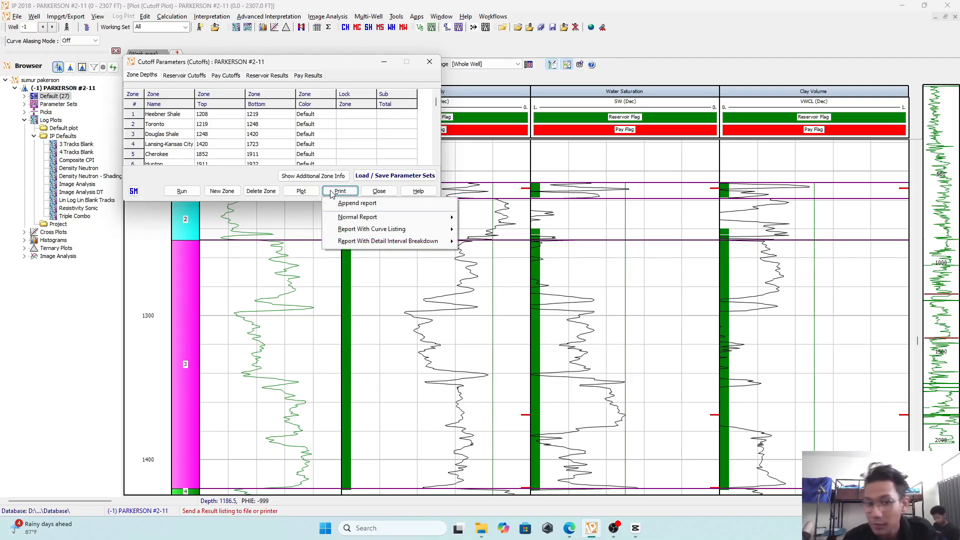
mouse_move(376, 217)
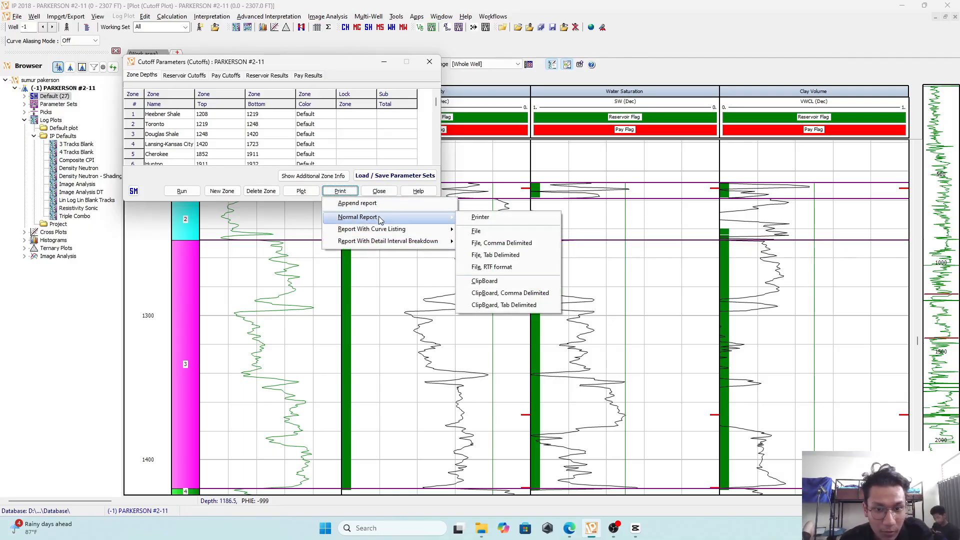
click(506, 231)
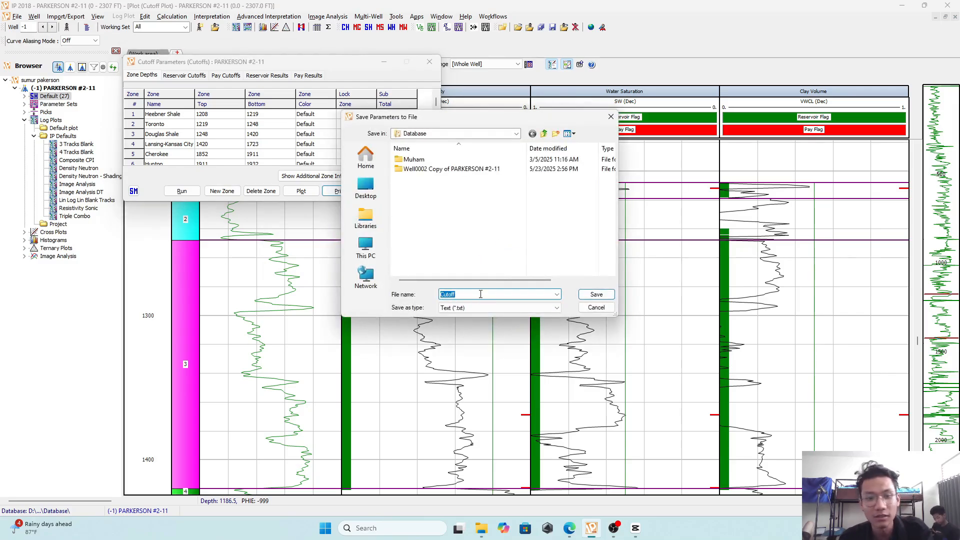
Save the report as a text file named Cutoff in the Evaluasi Formasi folder inside Pelajaran TK 2 on drive D
click(376, 247)
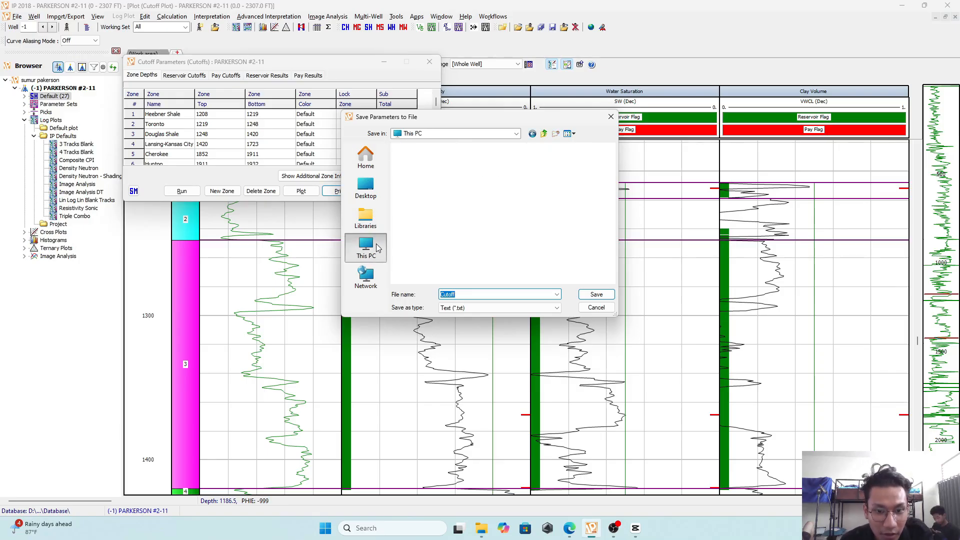
double_click(444, 194)
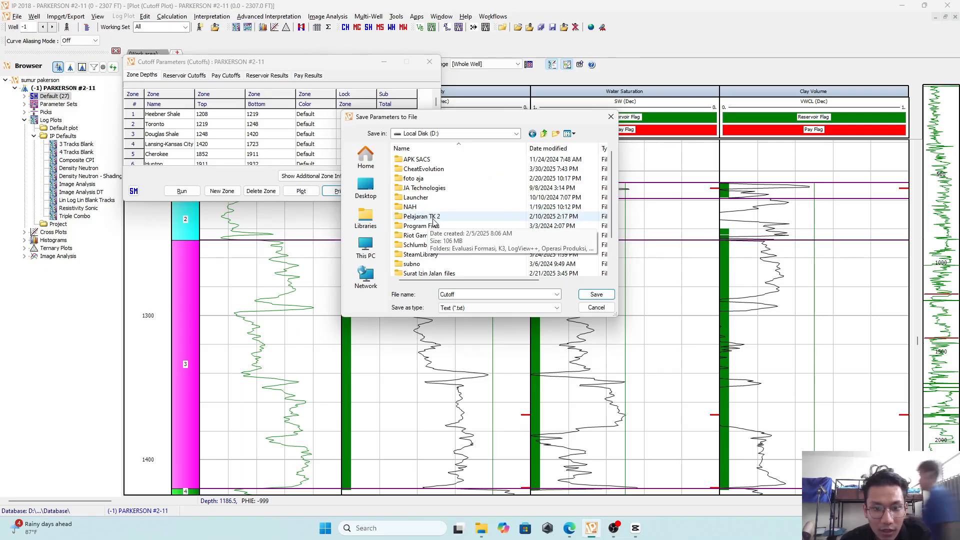
click(436, 220)
double_click(436, 220)
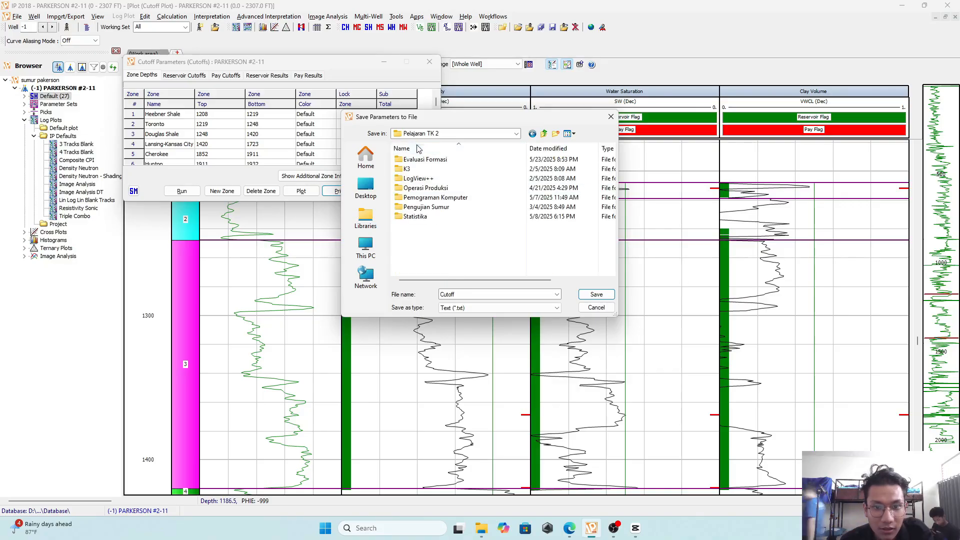
double_click(418, 160)
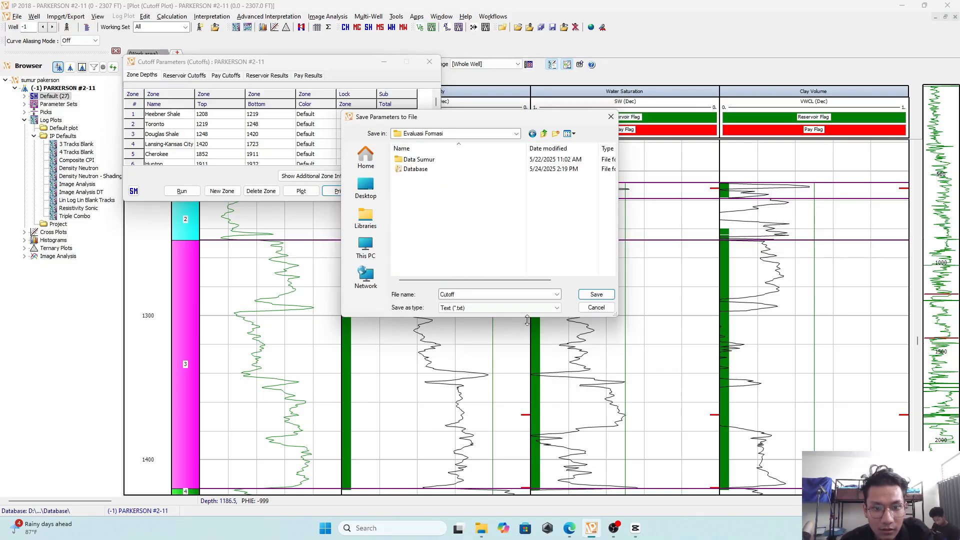
click(596, 294)
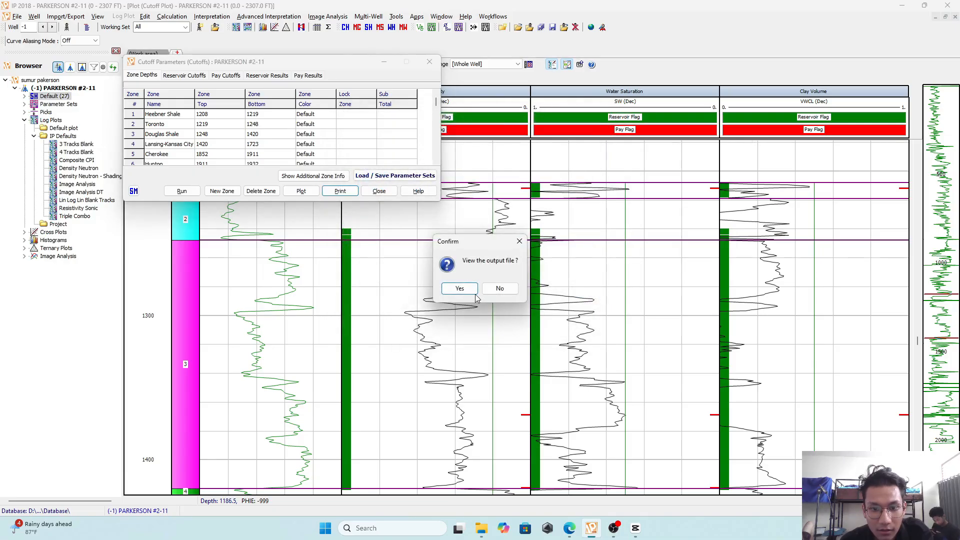
View the saved Cutoff.txt report full screen, examine its reservoir and pay summaries by zone, and minimize it
click(472, 291)
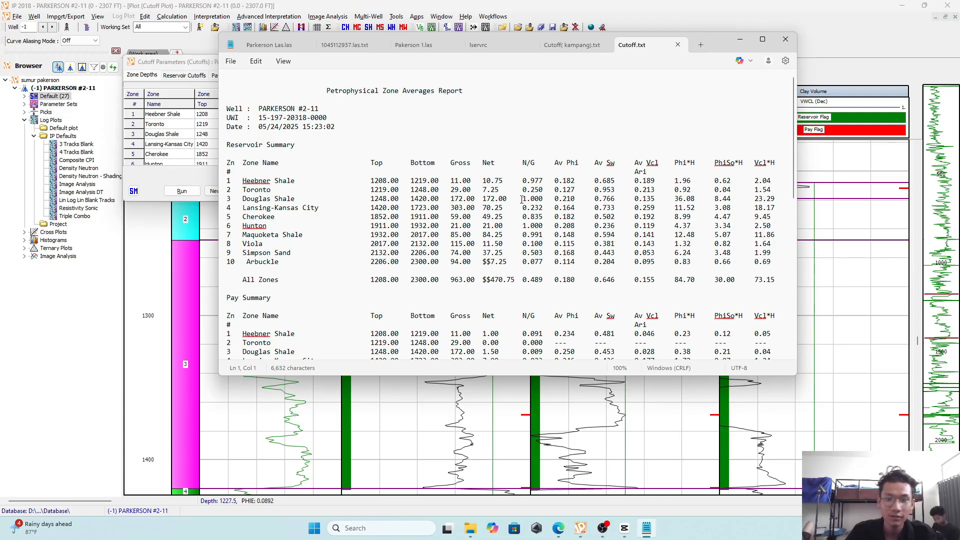
scroll(522, 199, down, 13)
scroll(676, 139, up, 9)
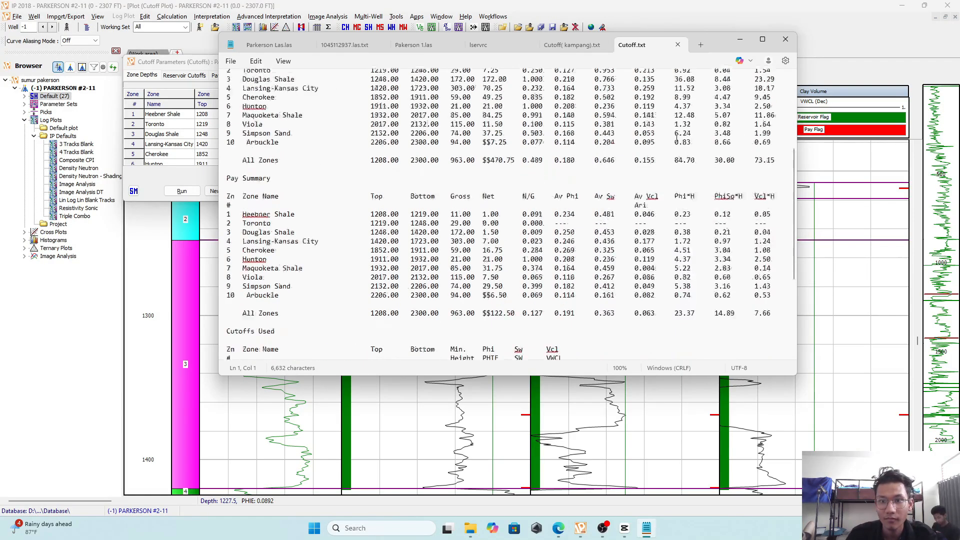
scroll(676, 139, up, 5)
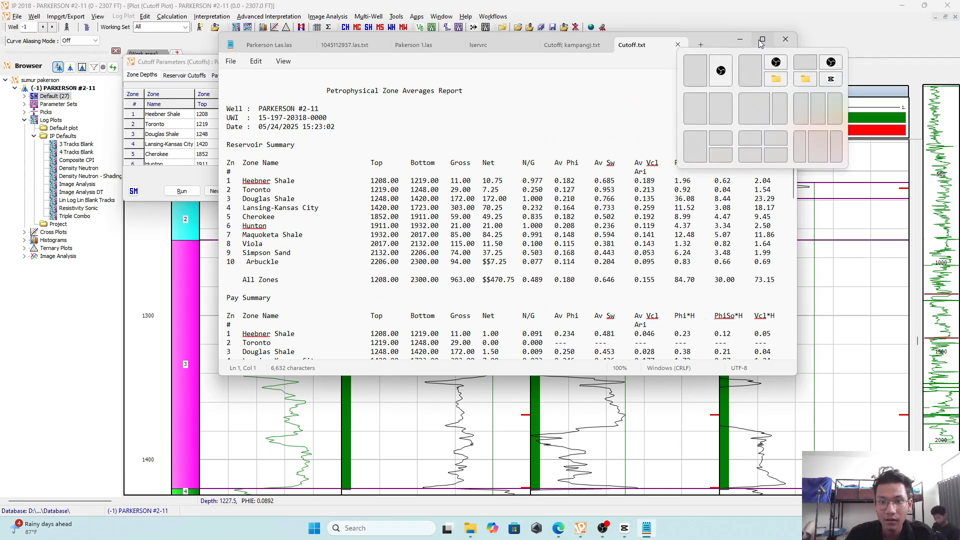
click(760, 40)
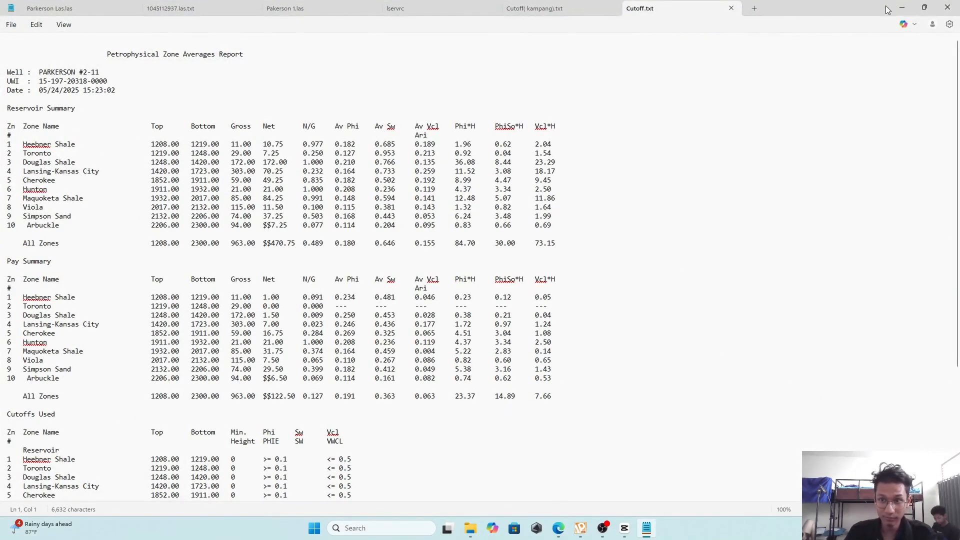
click(903, 8)
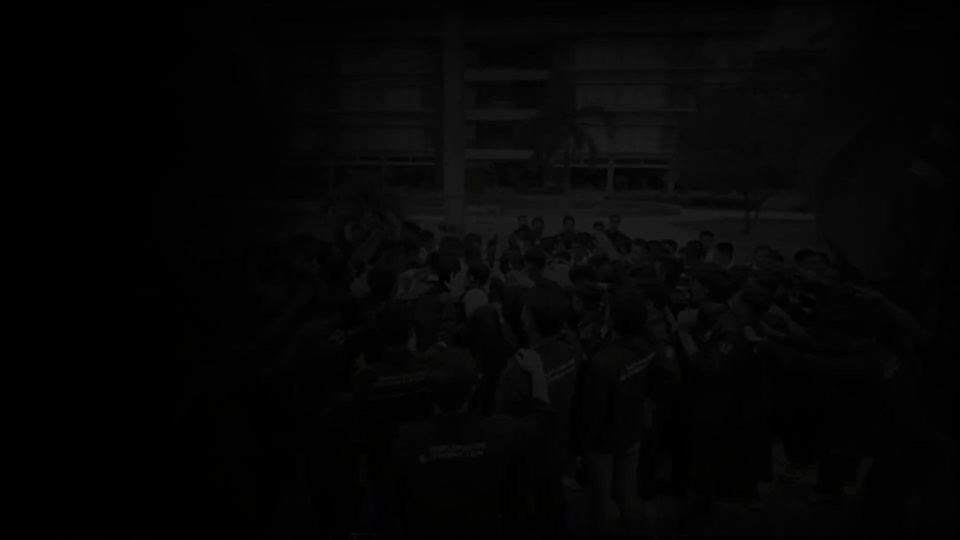